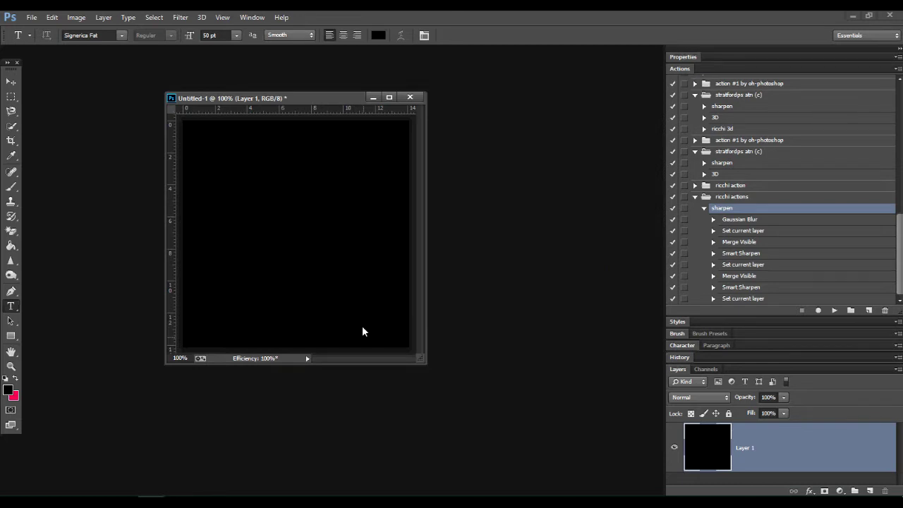
- Set the text colour to white (ffffff)
left_click(379, 35)
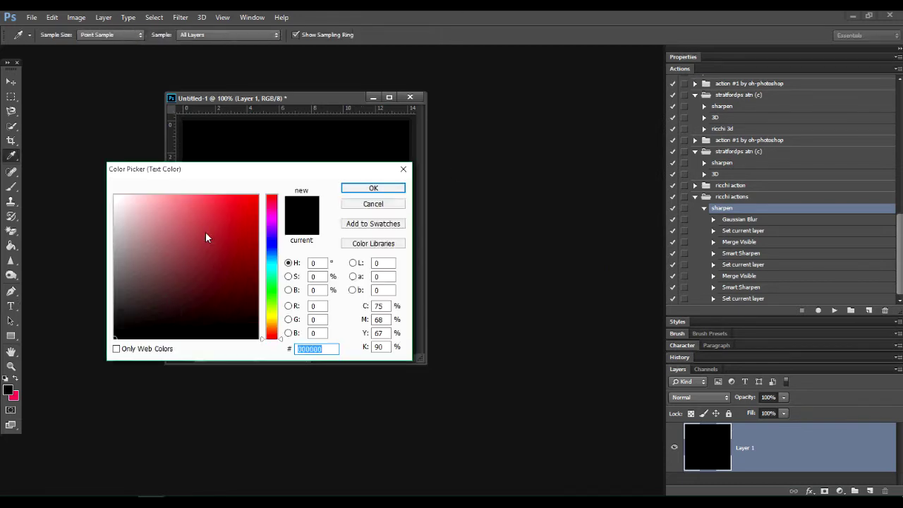
left_click(115, 195)
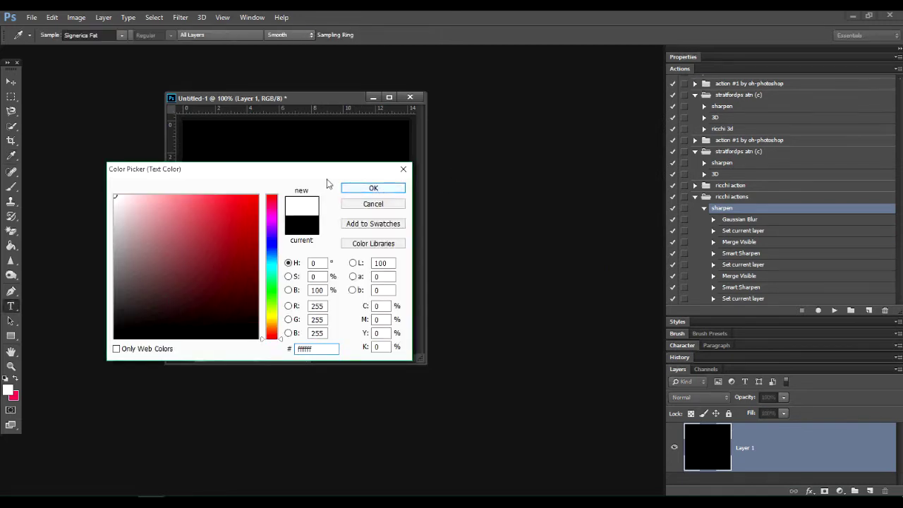
left_click(381, 189)
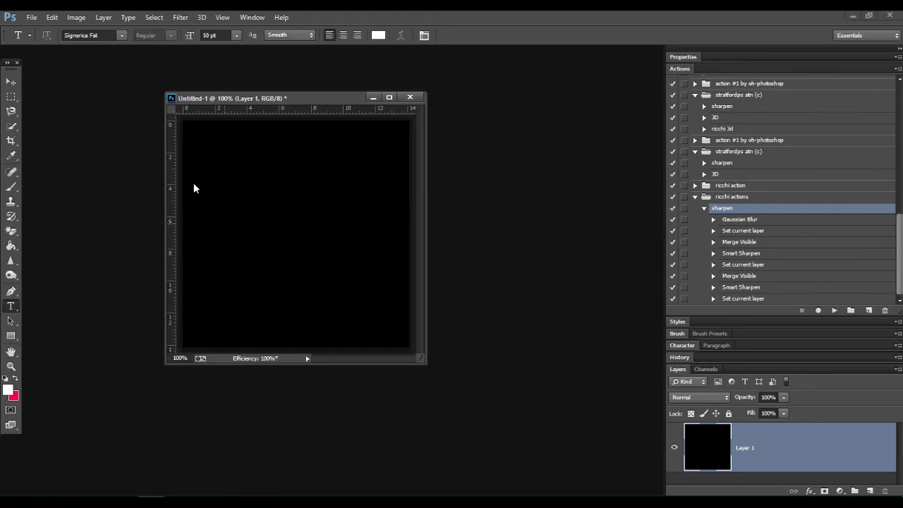
- Type 'ricchiom' on the black canvas and select the whole word
left_click(225, 223)
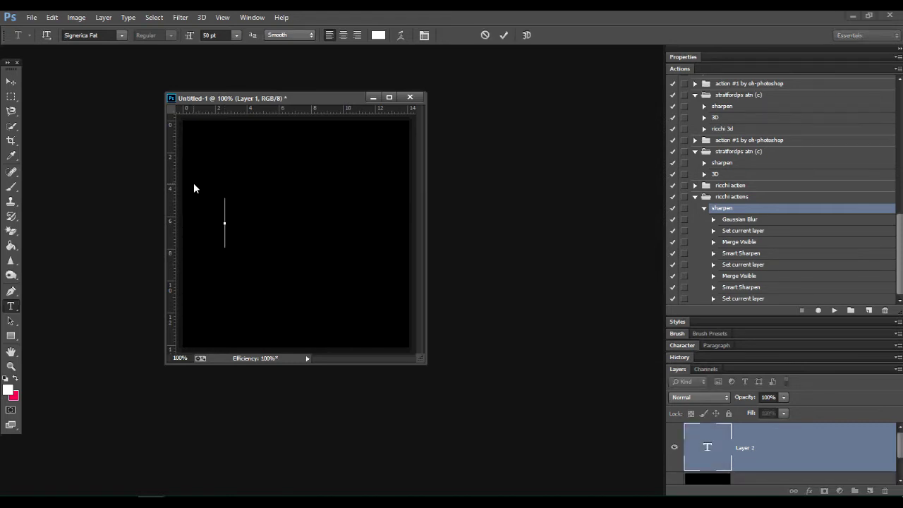
type("--")
type("ricchiom")
left_click_drag(390, 217, 177, 213)
left_click(121, 36)
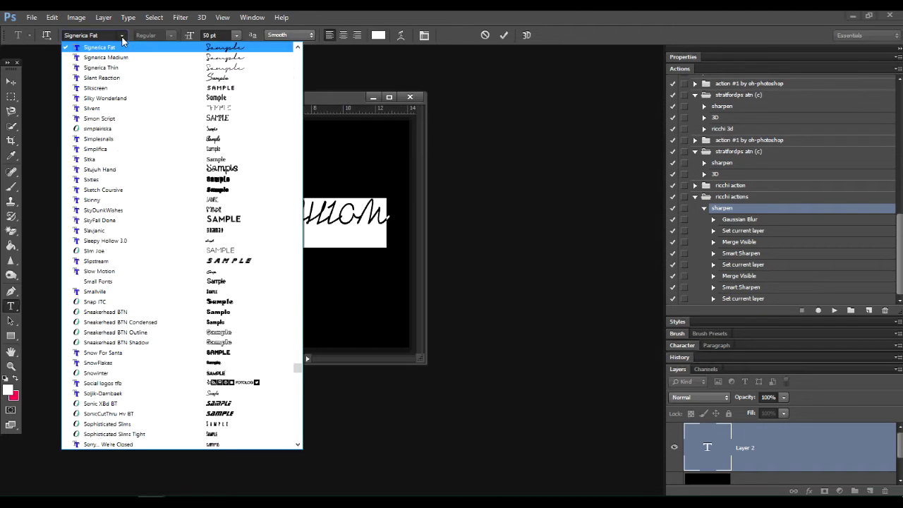
- Apply the Intro font to the selected text
left_click(220, 220)
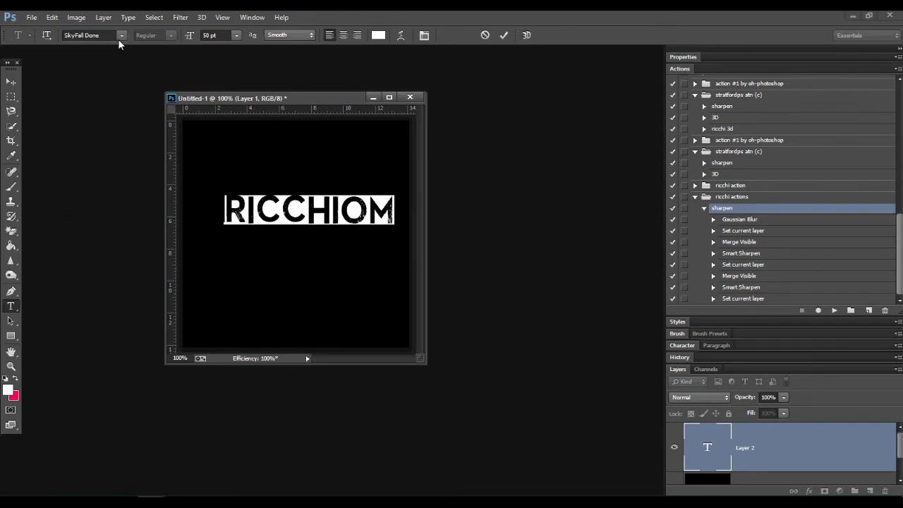
type("Intro")
key("Return")
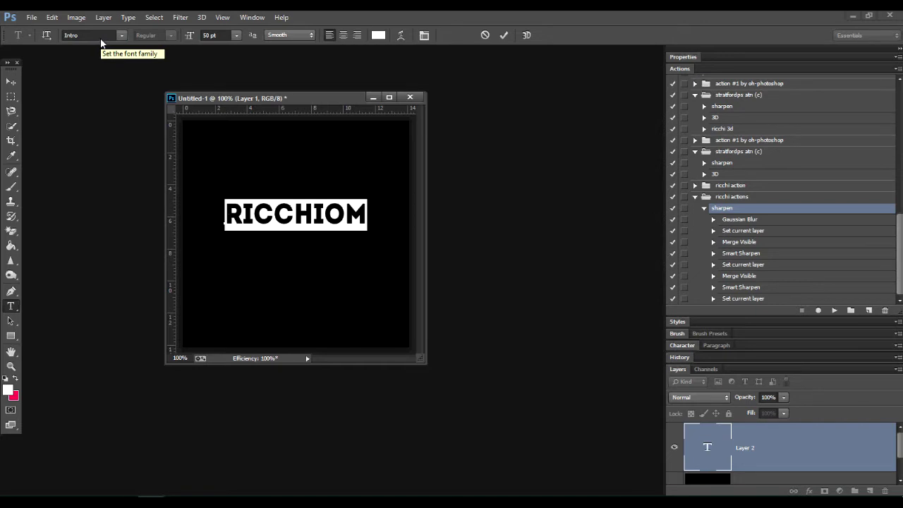
- Insert the missing O so the word reads RICCHICOM, and commit the text
left_click(363, 221)
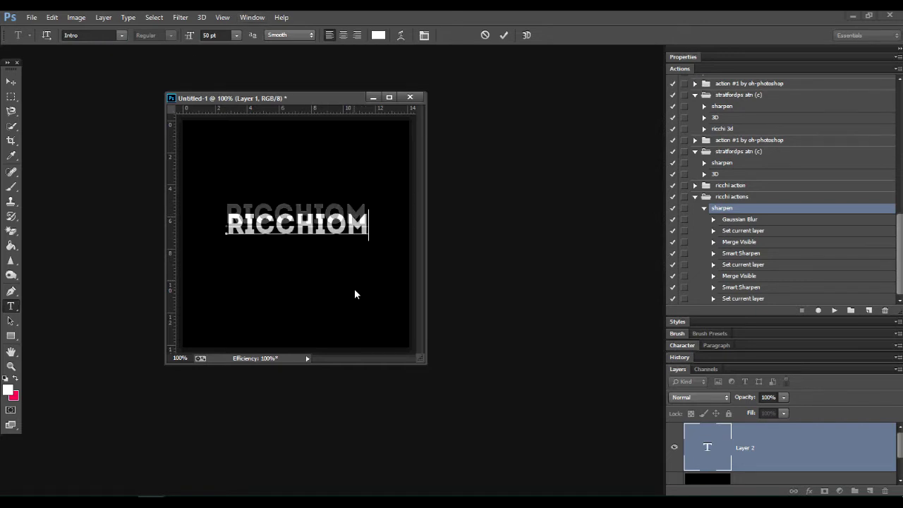
left_click(326, 233)
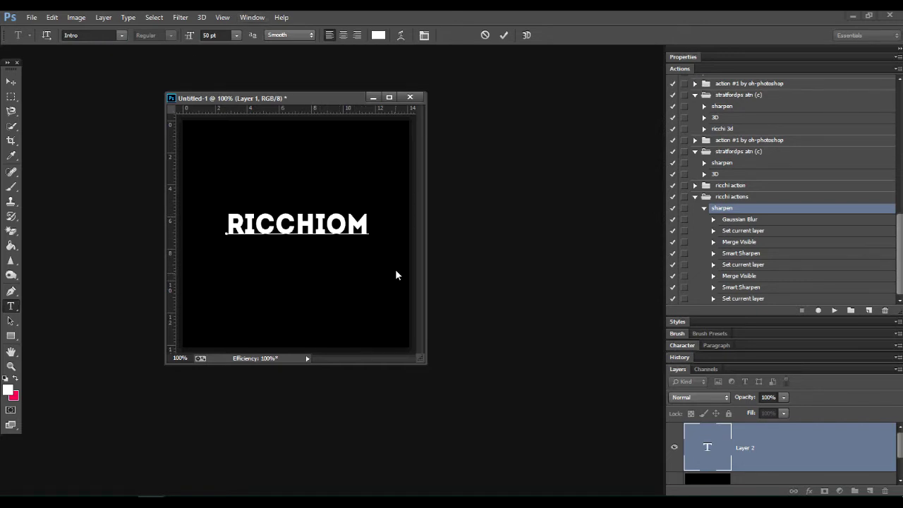
type("O")
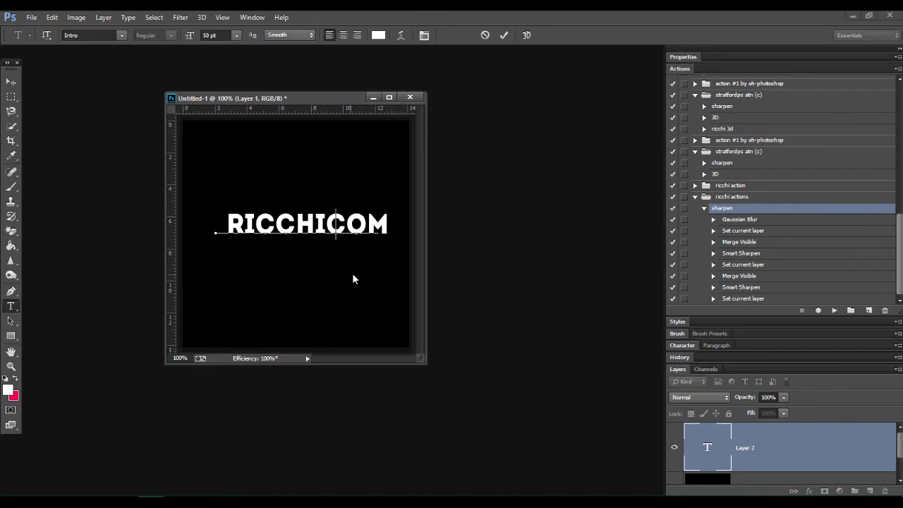
left_click(777, 436)
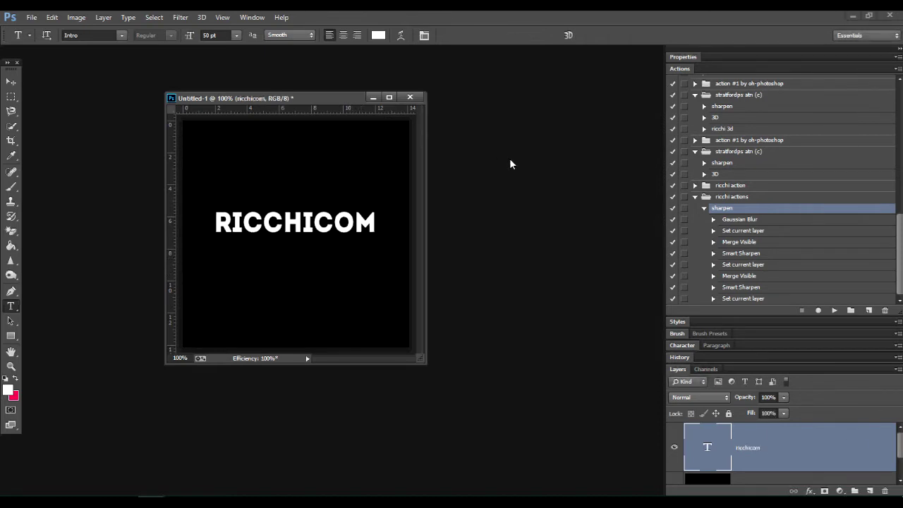
key("F2")
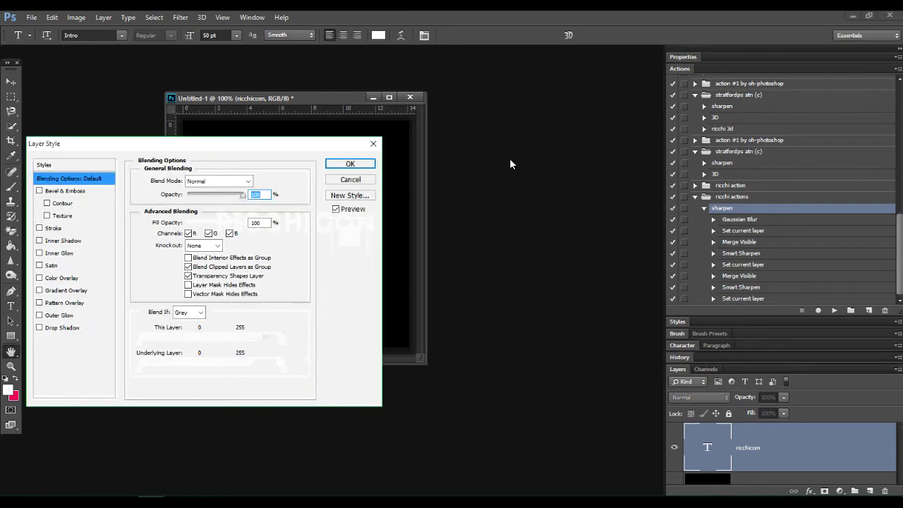
- Dismiss the Layer Style window and recolour the RICCHICOM text light blue (#5dc5f6)
mouse_move(318, 143)
left_mouse_down()
mouse_move(586, 97)
mouse_move(717, 58)
left_mouse_up()
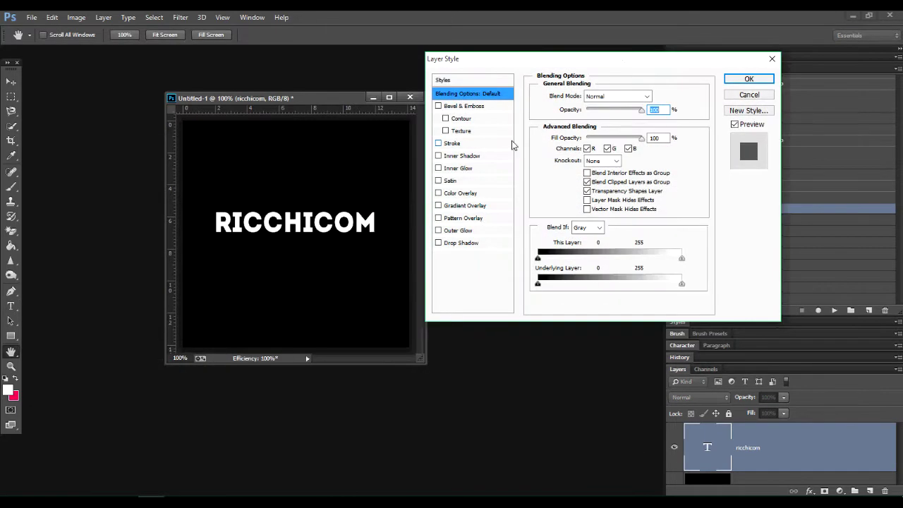
left_click(728, 96)
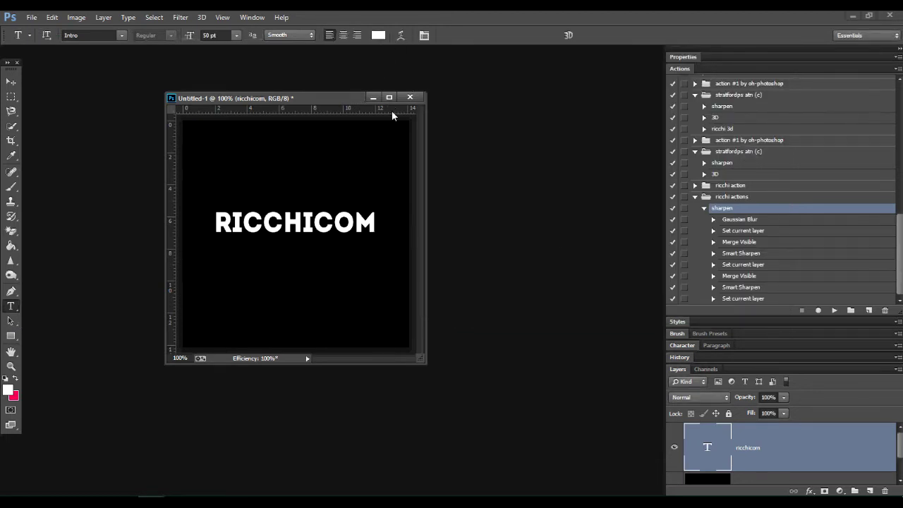
left_click(379, 34)
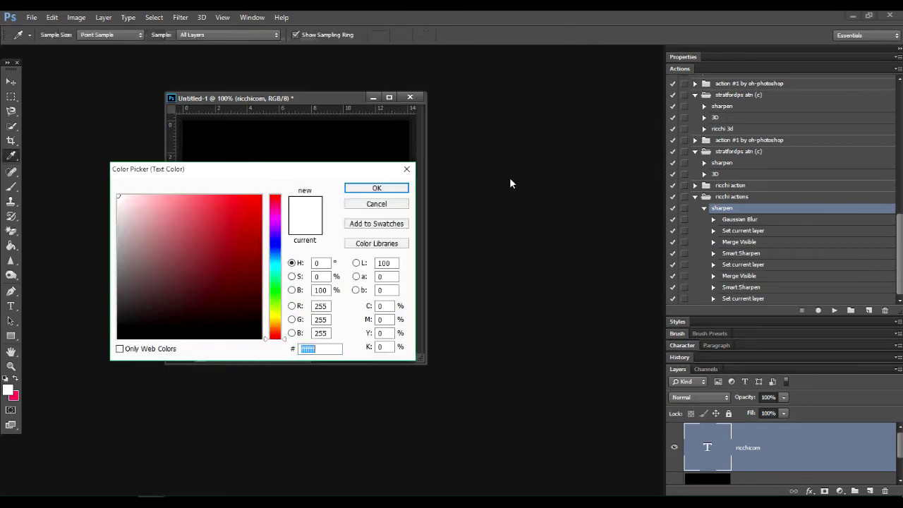
mouse_move(642, 263)
left_mouse_down()
mouse_move(649, 243)
mouse_move(648, 253)
left_mouse_up()
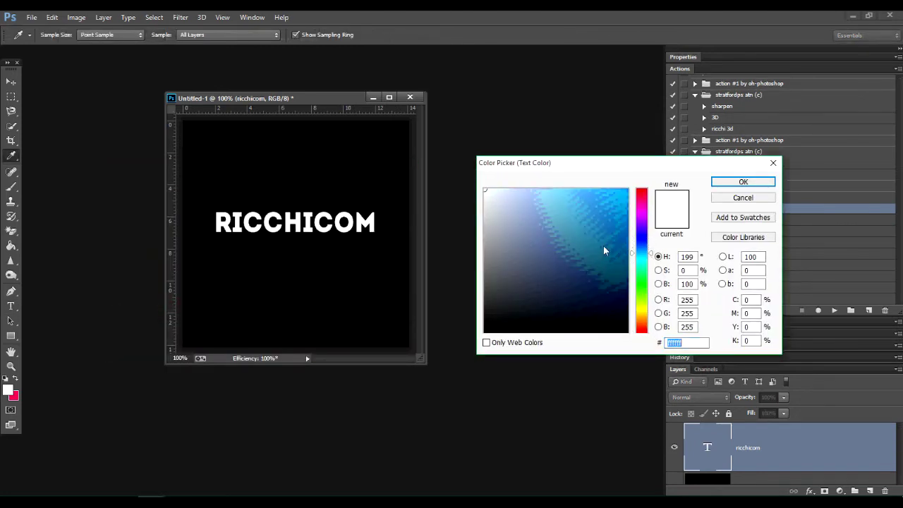
left_click(573, 193)
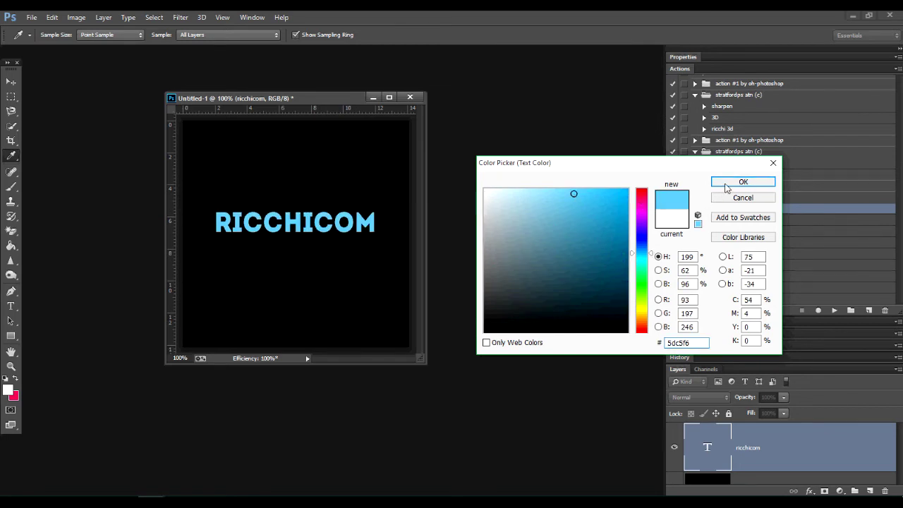
key("Return")
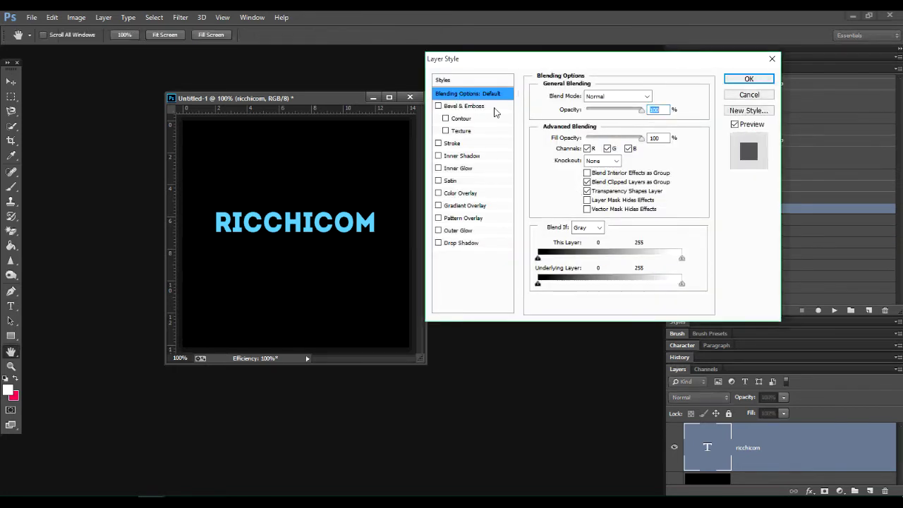
- Enable Bevel & Emboss at 42% depth with Contour turned on
left_click(487, 110)
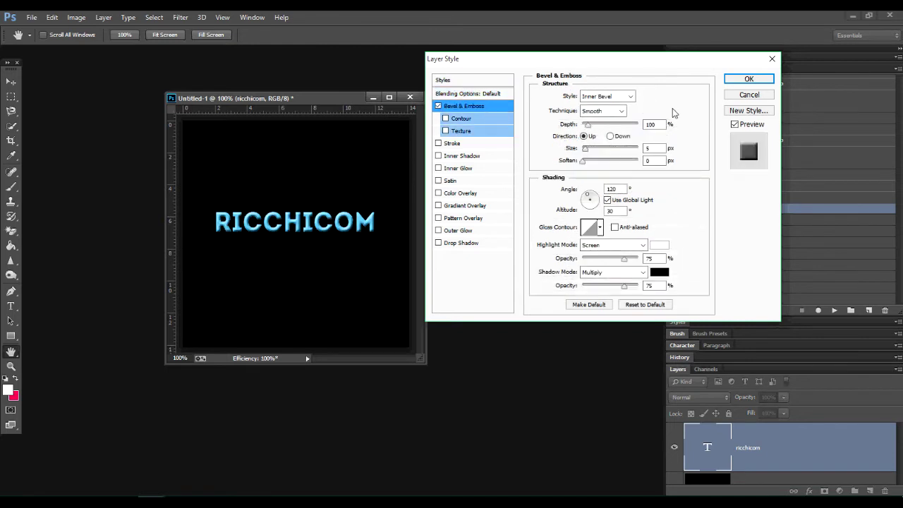
mouse_move(588, 125)
left_mouse_down()
mouse_move(609, 125)
mouse_move(582, 124)
mouse_move(589, 125)
left_mouse_up()
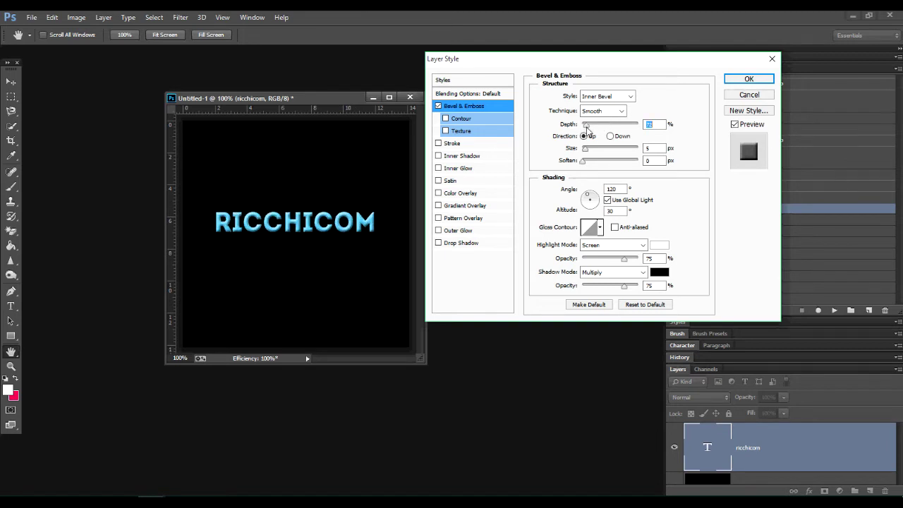
left_click_drag(590, 127, 584, 132)
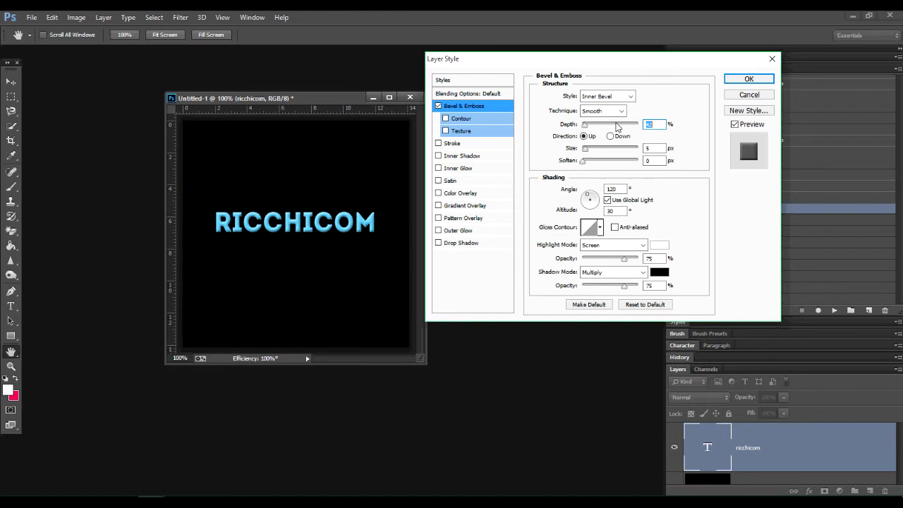
left_click(446, 120)
- Set the bevel shadow colour to blue 3eadfa and lower its opacity
left_click(659, 273)
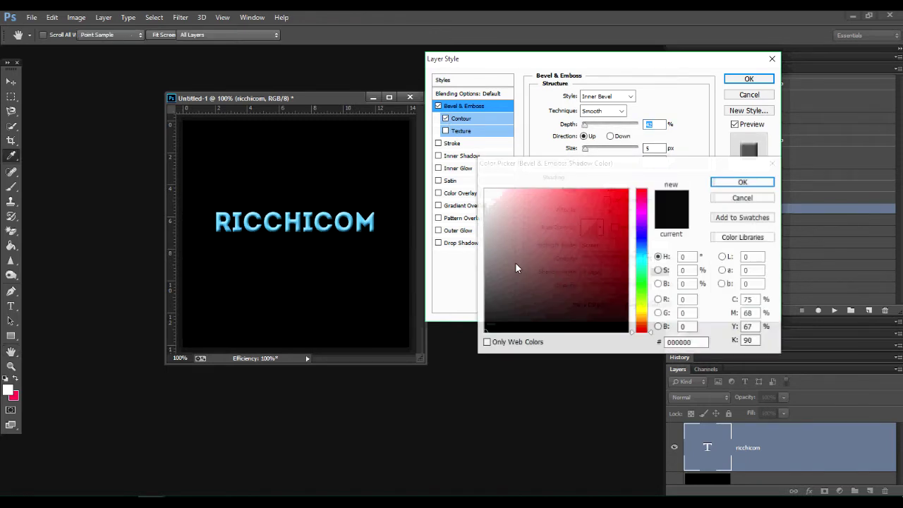
left_click(492, 188)
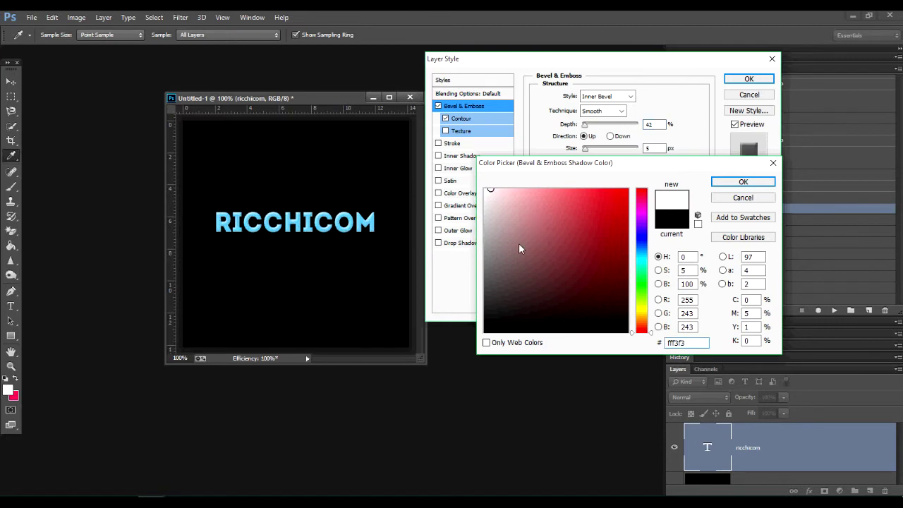
type("887b7b")
left_click(641, 251)
left_click(550, 188)
left_click(541, 188)
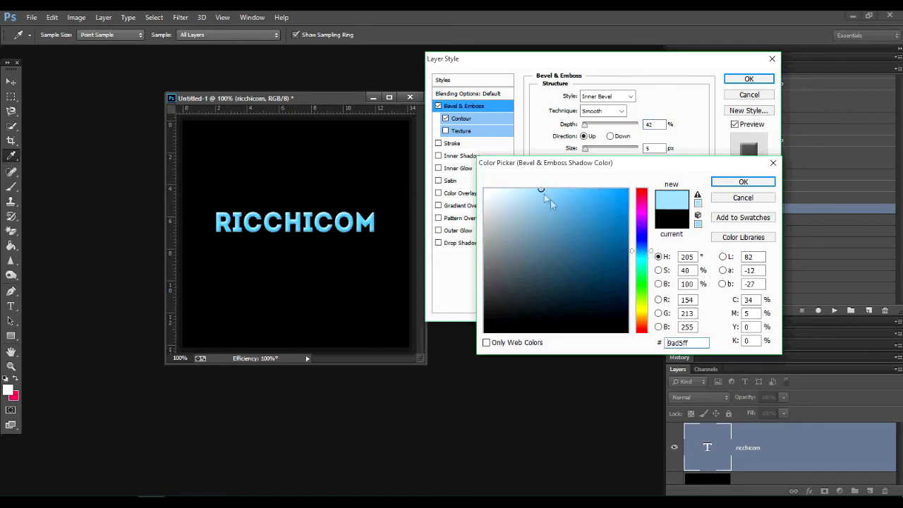
left_click(593, 192)
left_click(743, 182)
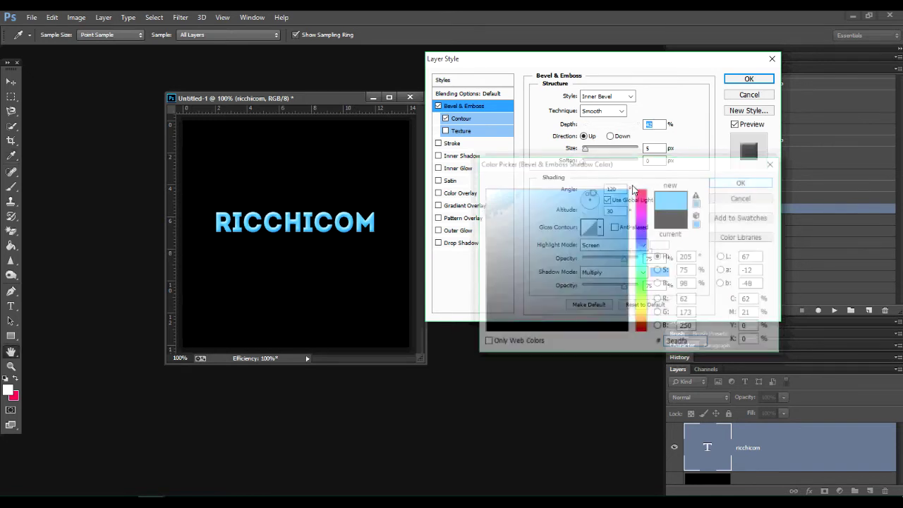
left_click(592, 289)
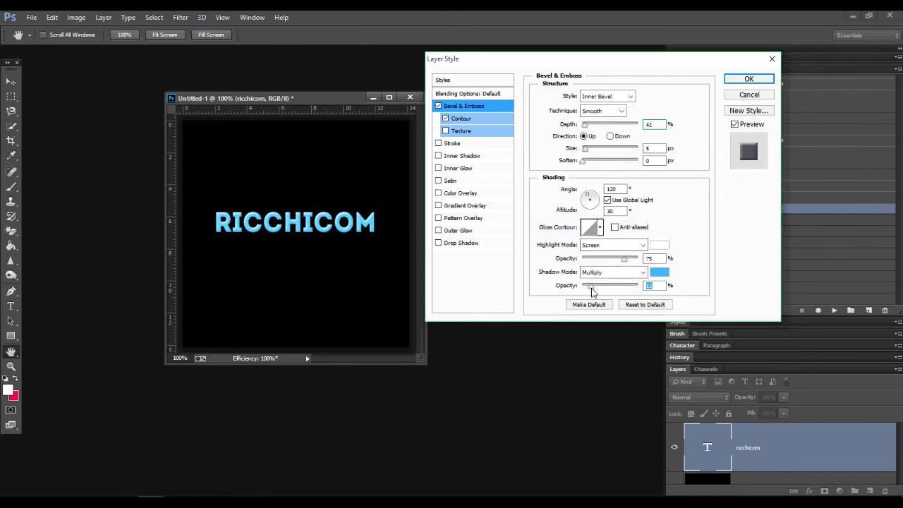
- Try a white stroke, then remove it and enable Inner Shadow instead
left_click(455, 144)
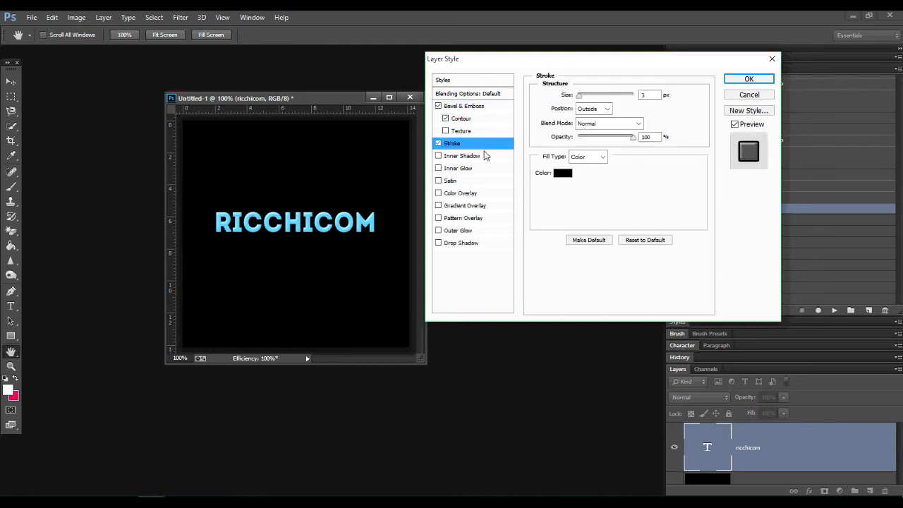
left_click(565, 174)
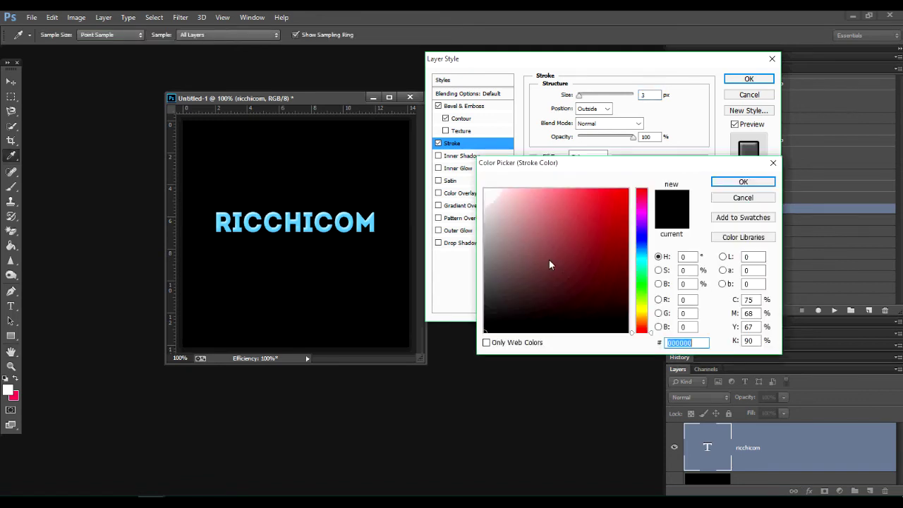
left_click_drag(549, 259, 464, 177)
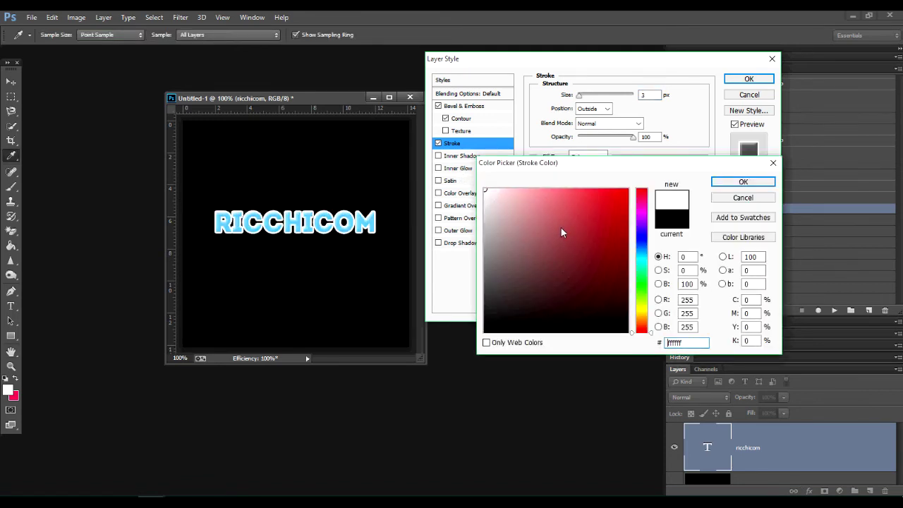
left_click(743, 181)
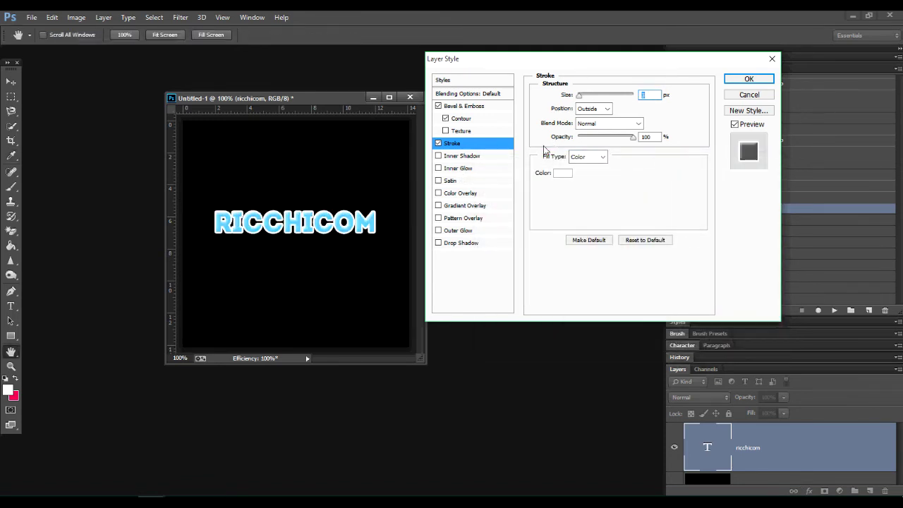
left_click(438, 143)
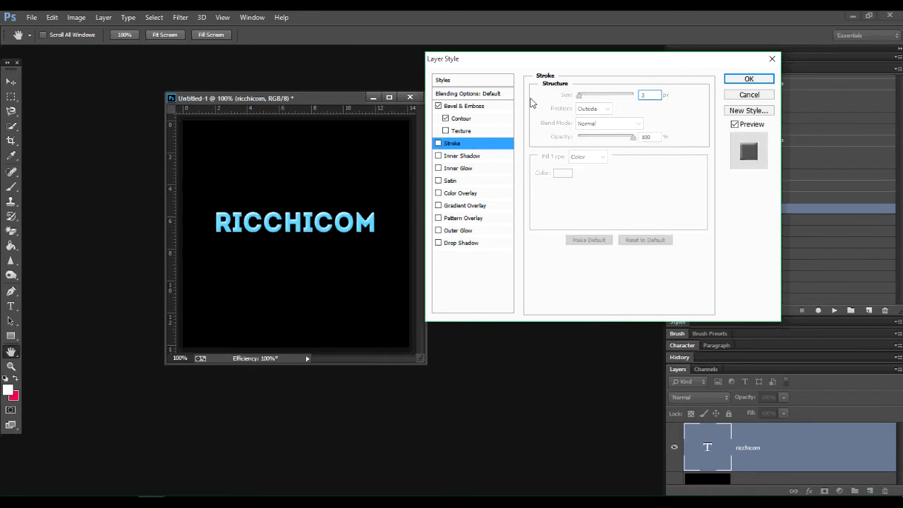
left_click(465, 156)
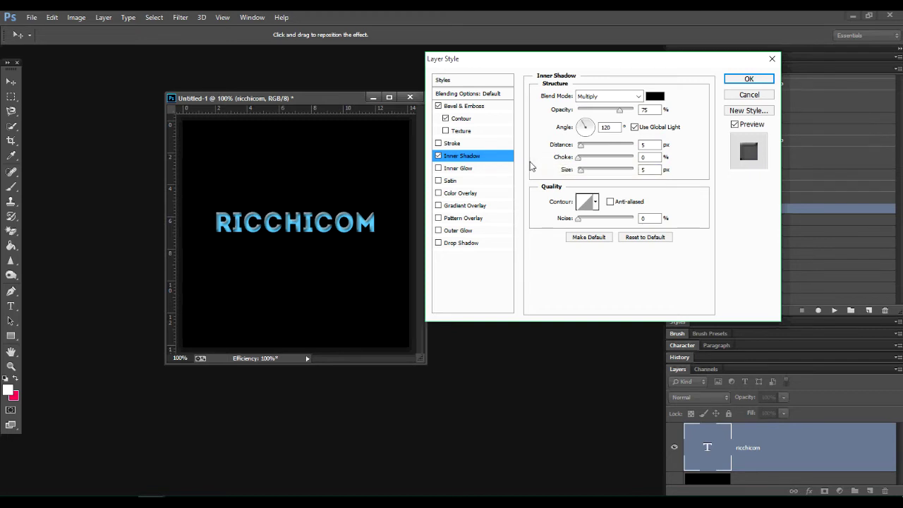
- Set the inner shadow to 14% opacity with blue colour #469fc9
left_click_drag(620, 111, 585, 111)
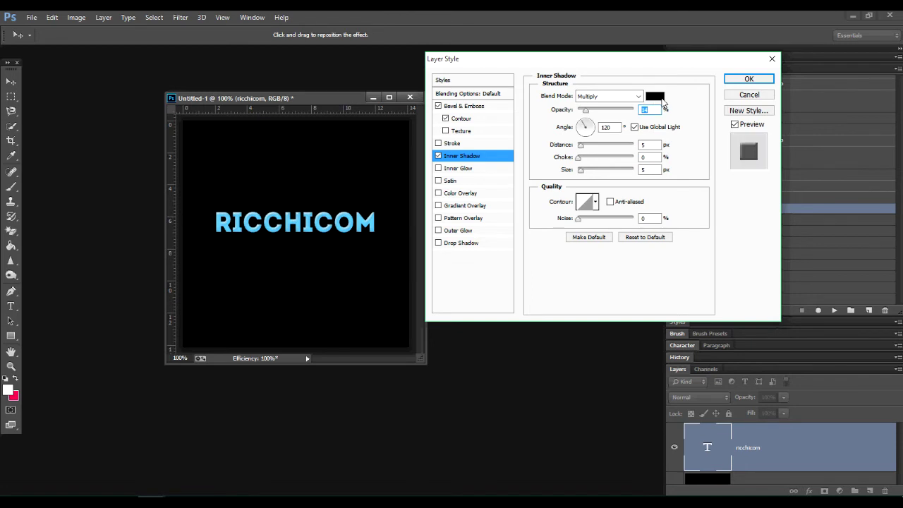
left_click(655, 96)
left_click(647, 254)
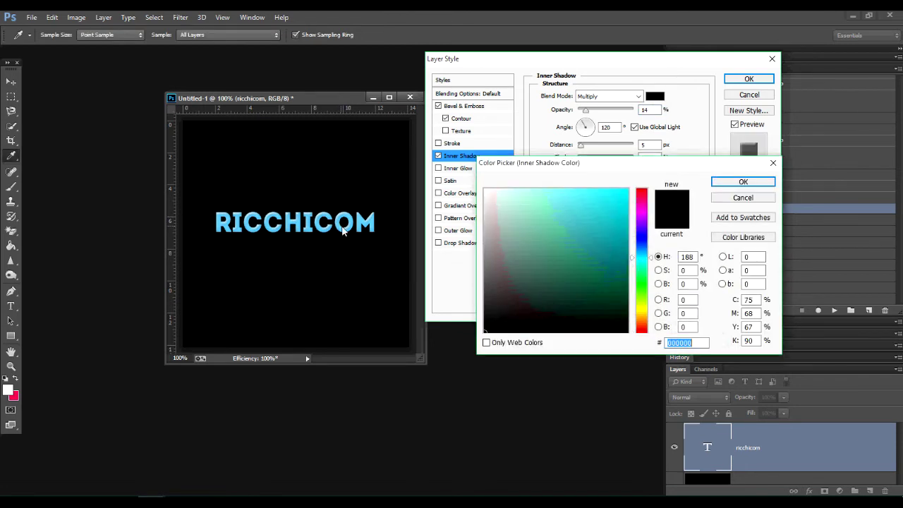
left_click(573, 194)
left_click(554, 187)
left_click(578, 218)
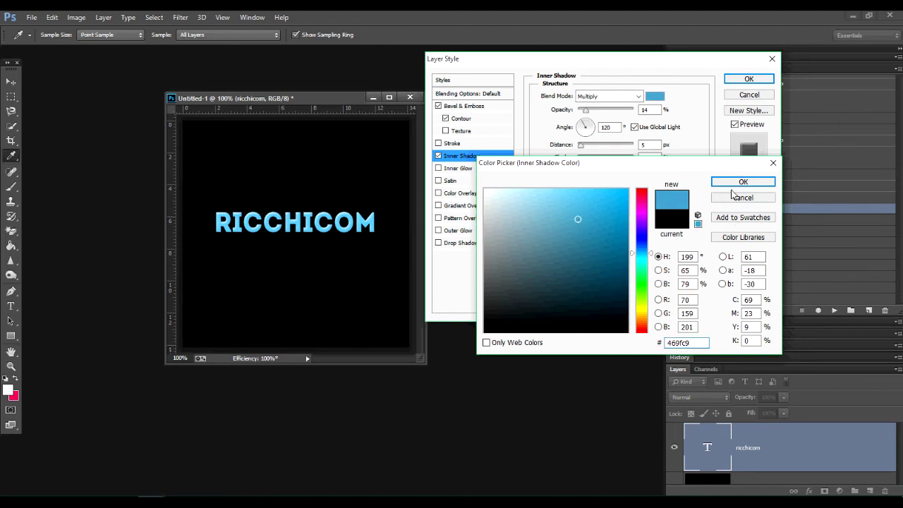
left_click(743, 182)
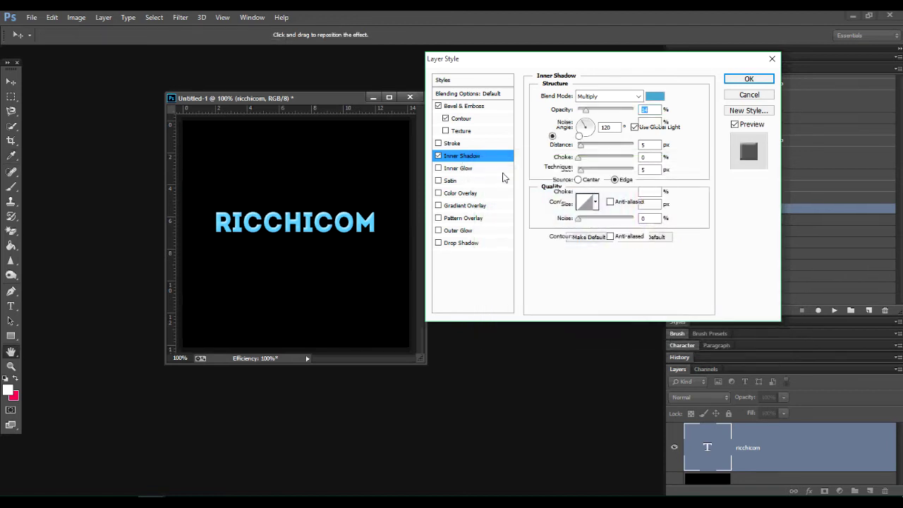
left_click(460, 168)
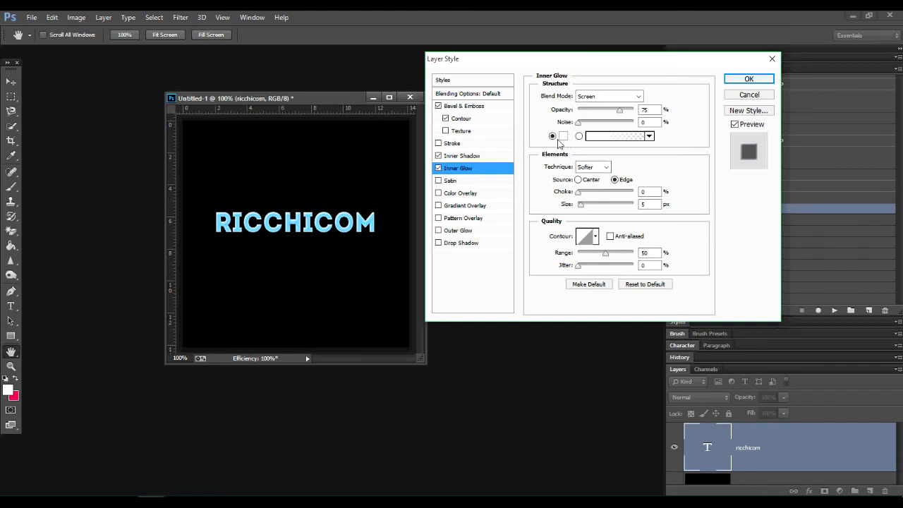
left_click(564, 135)
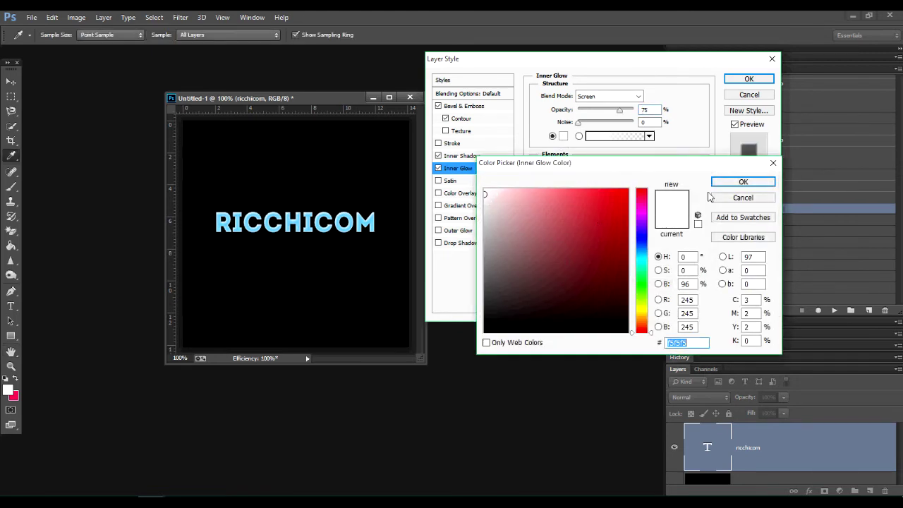
left_click(743, 181)
left_click(439, 168)
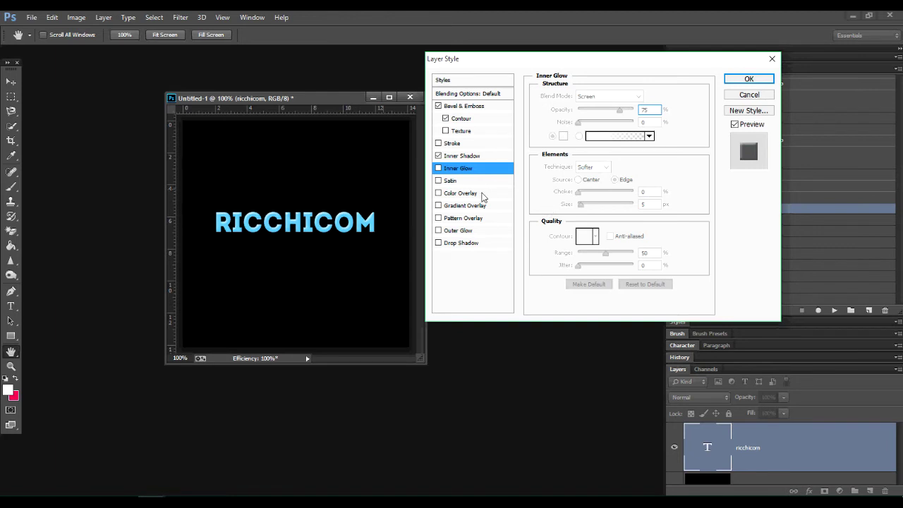
left_click(469, 231)
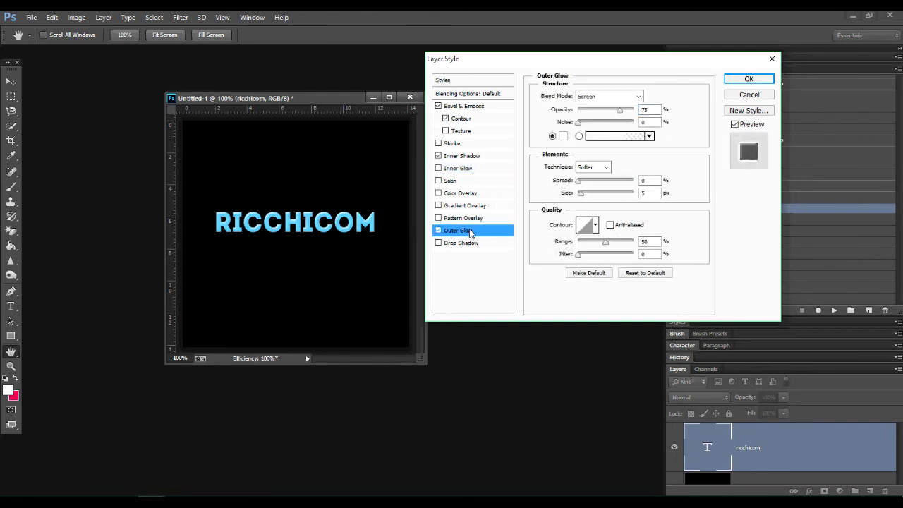
- Raise the outer glow opacity near full and enlarge its spread
left_click(628, 111)
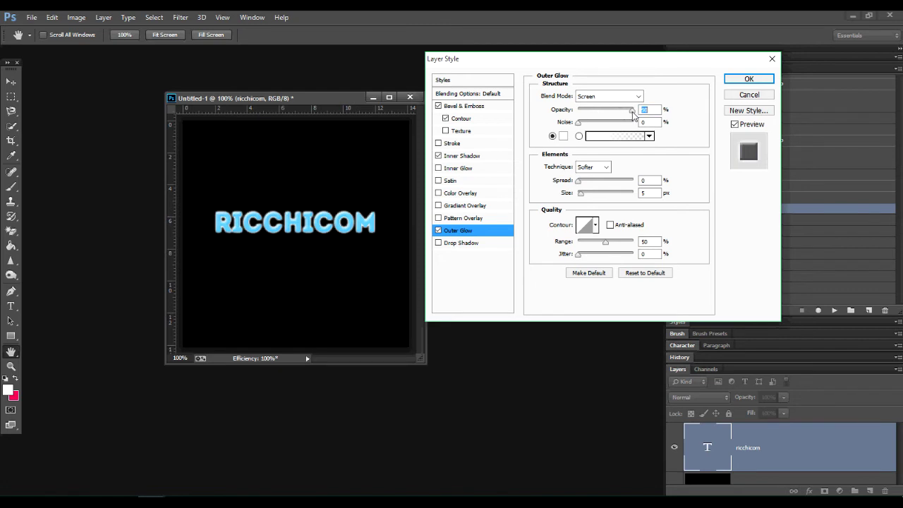
left_click(579, 181)
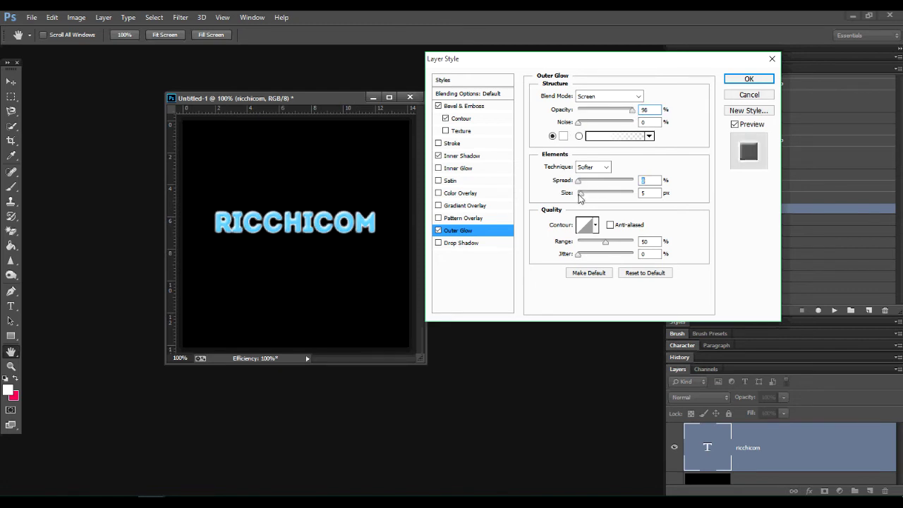
left_click_drag(580, 194, 582, 198)
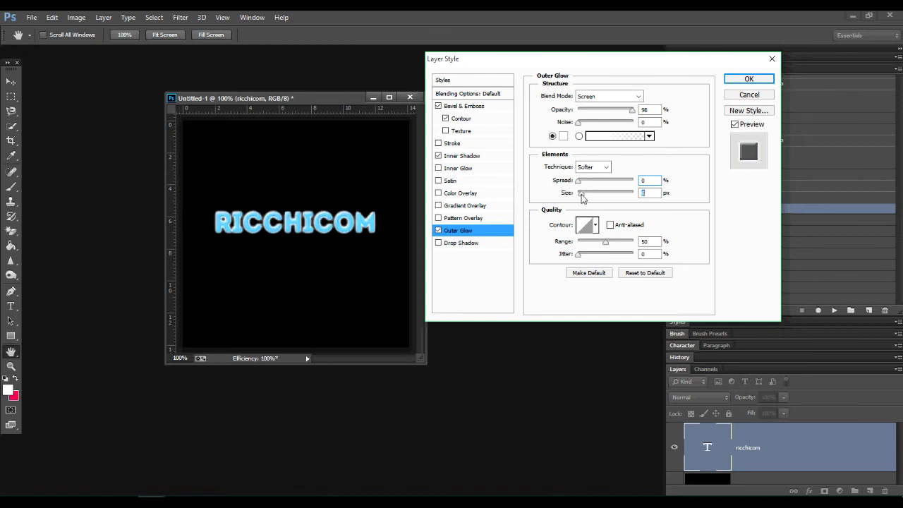
- Colour the outer glow blue, starting from 5dc5f6 and darkening it
left_click(599, 136)
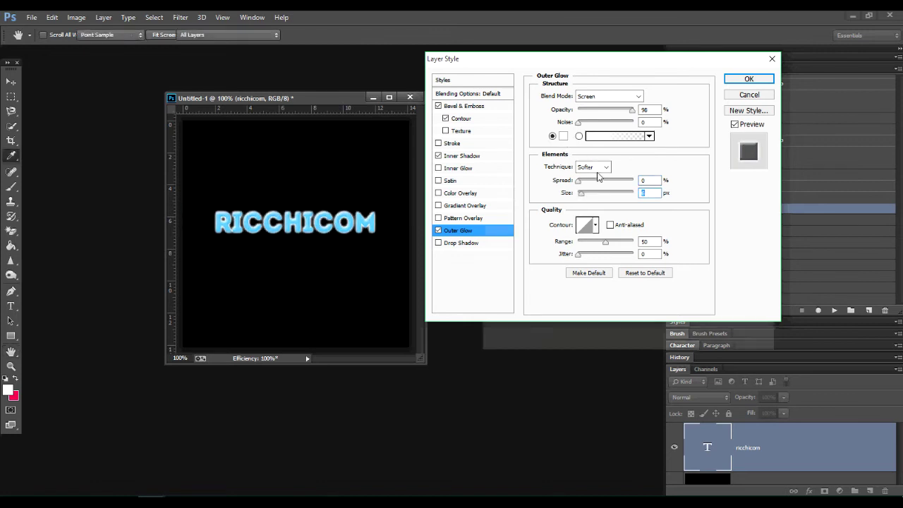
left_click(641, 232)
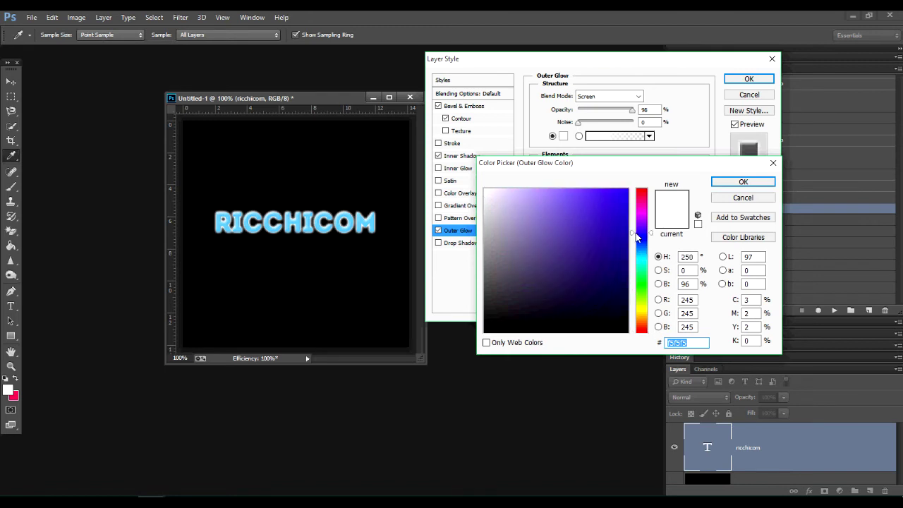
left_click(641, 256)
left_click(556, 189)
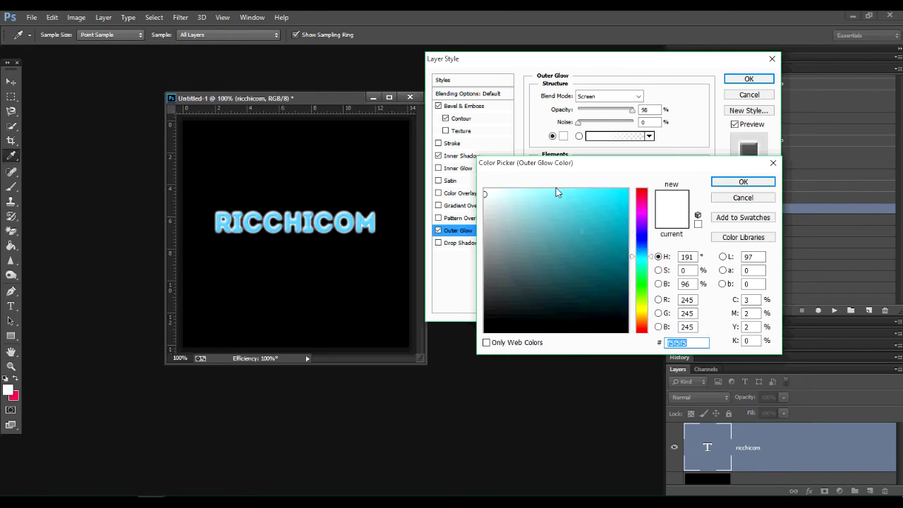
type("5dc5f6")
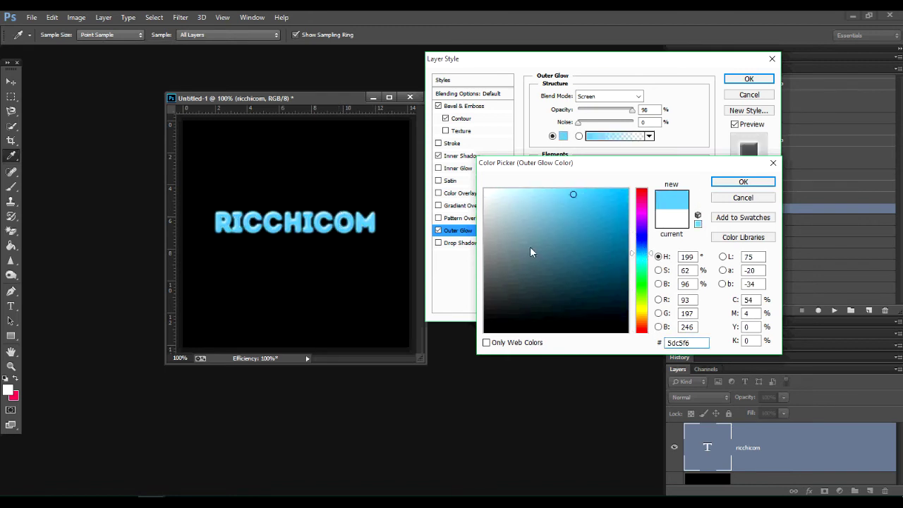
mouse_move(568, 196)
left_mouse_down()
mouse_move(581, 221)
mouse_move(566, 212)
mouse_move(590, 200)
left_mouse_up()
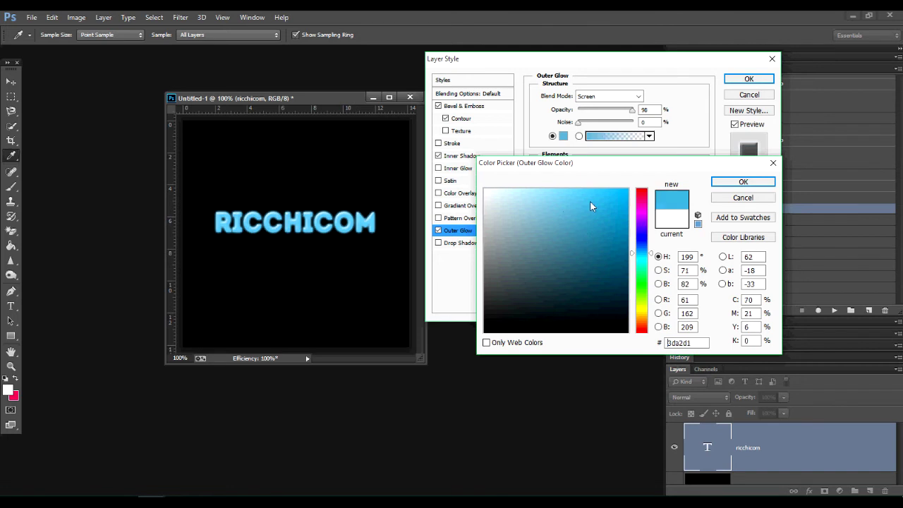
left_click(743, 182)
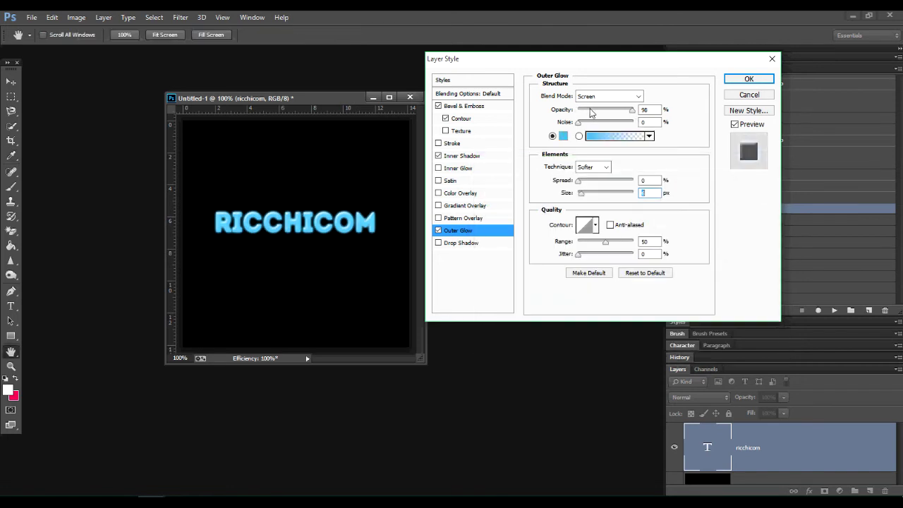
- Set the outer glow size to 6 px and switch on Color Overlay
type("6")
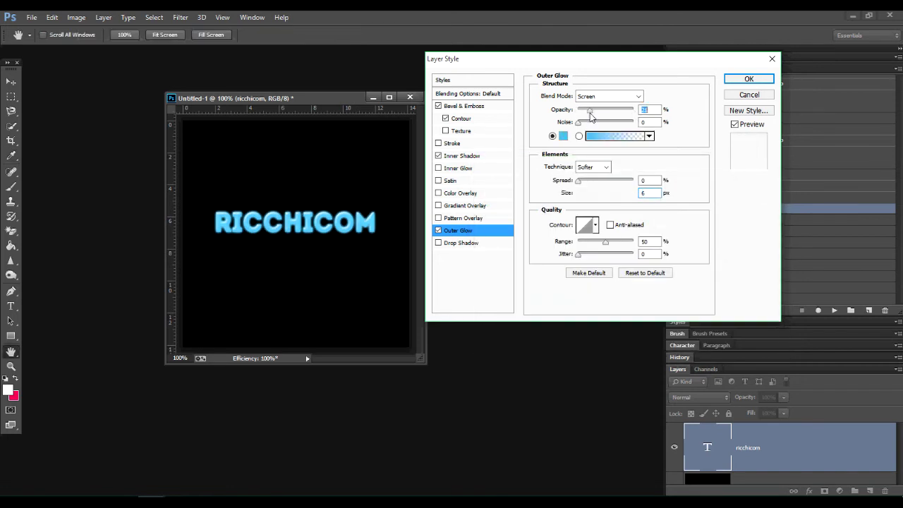
left_click(605, 115)
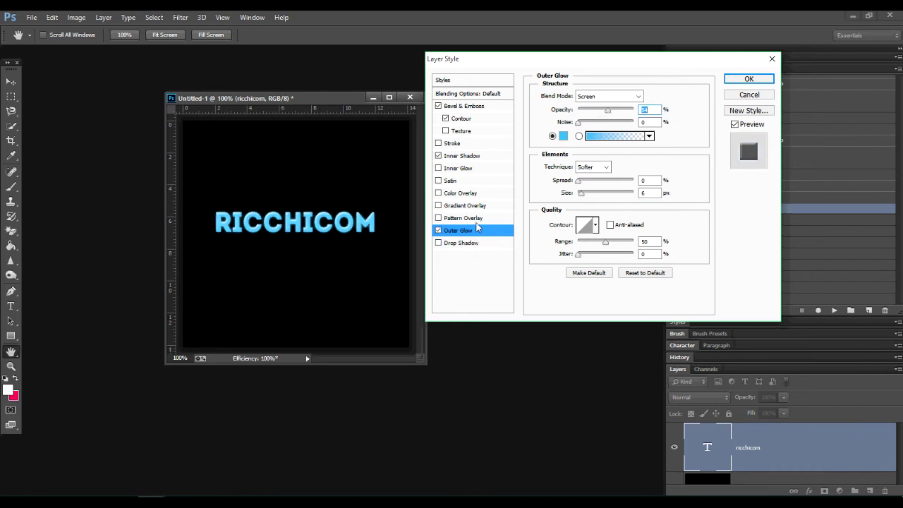
left_click(478, 194)
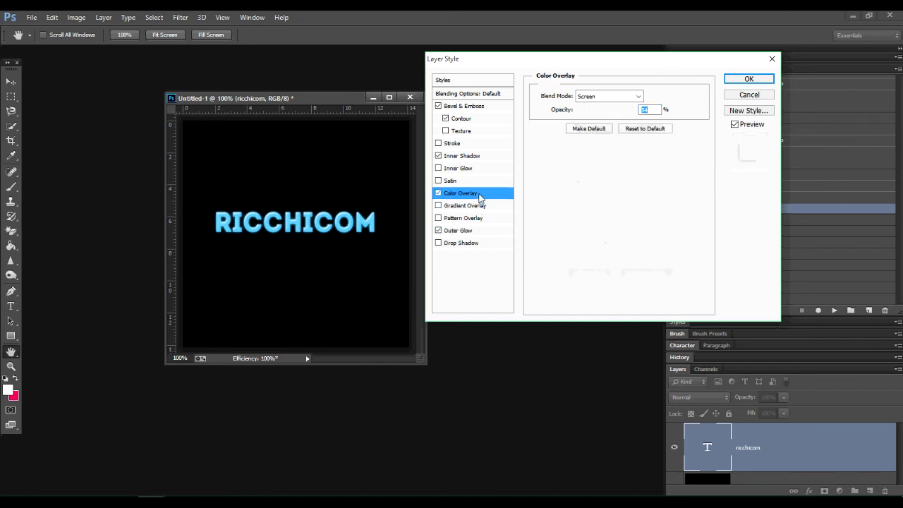
- Replace the Color Overlay with a pastel-preset Gradient Overlay
left_click(438, 193)
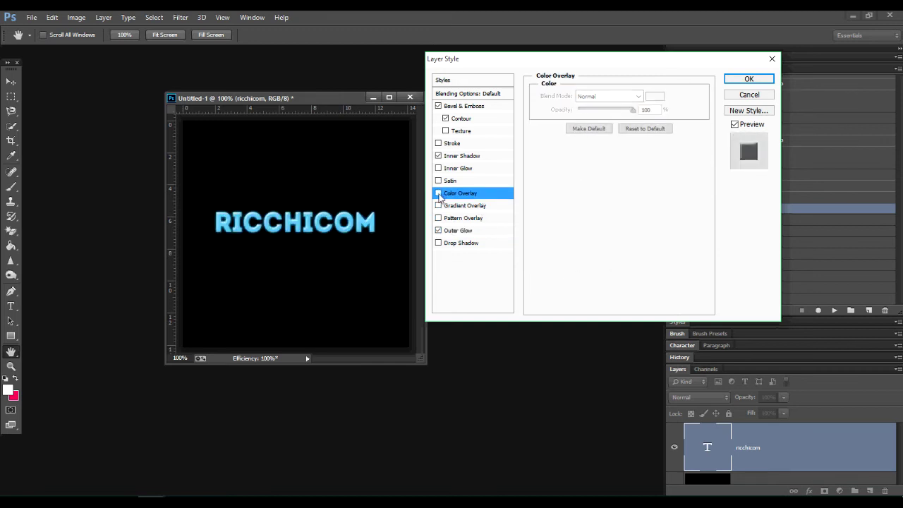
left_click(486, 205)
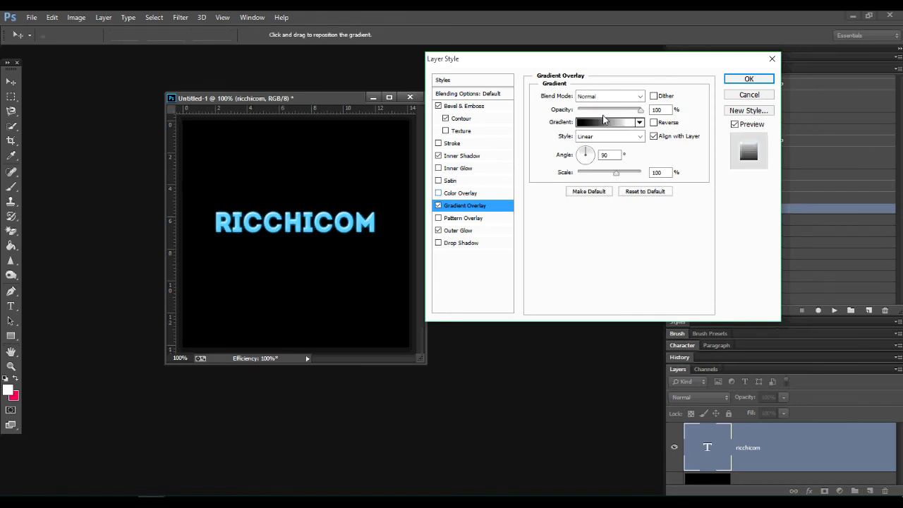
left_click(639, 122)
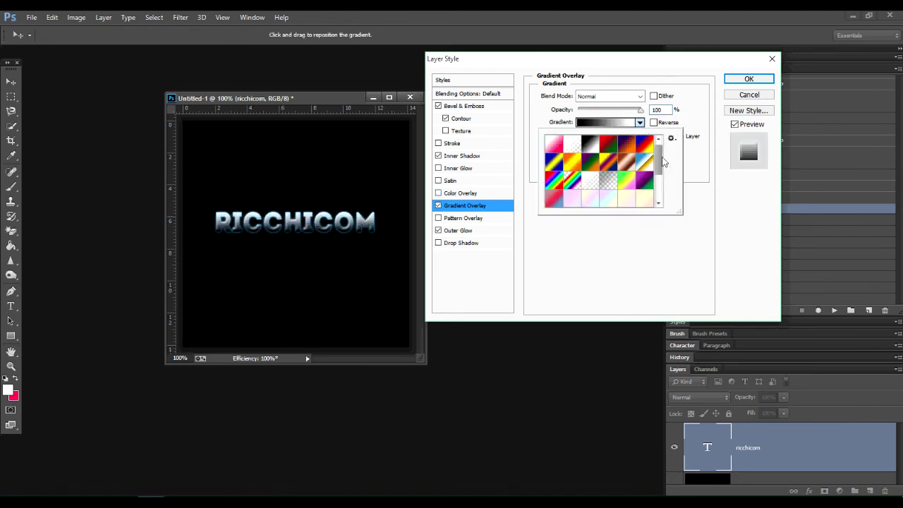
left_click_drag(658, 161, 662, 185)
left_click(611, 151)
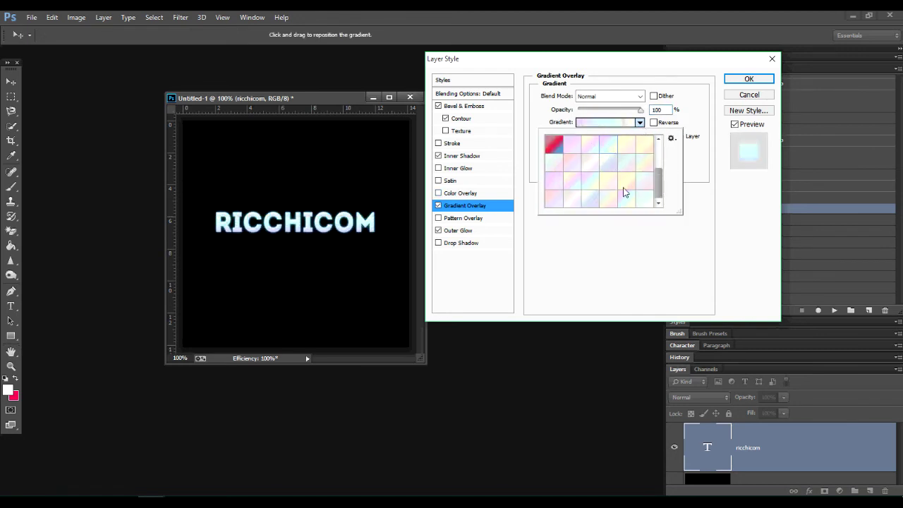
left_click(609, 276)
- Set the gradient overlay to Multiply blend mode at about 37% opacity
left_click(607, 97)
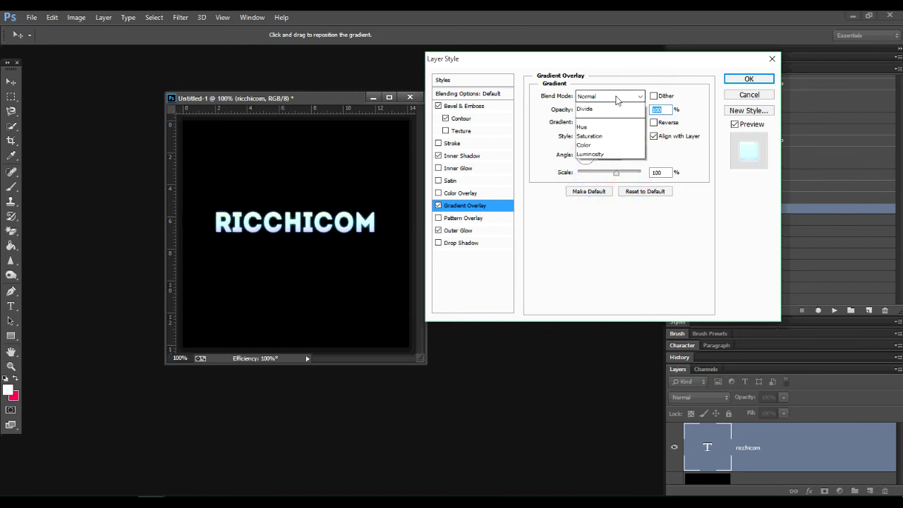
left_click(607, 246)
left_click(607, 97)
left_click(606, 150)
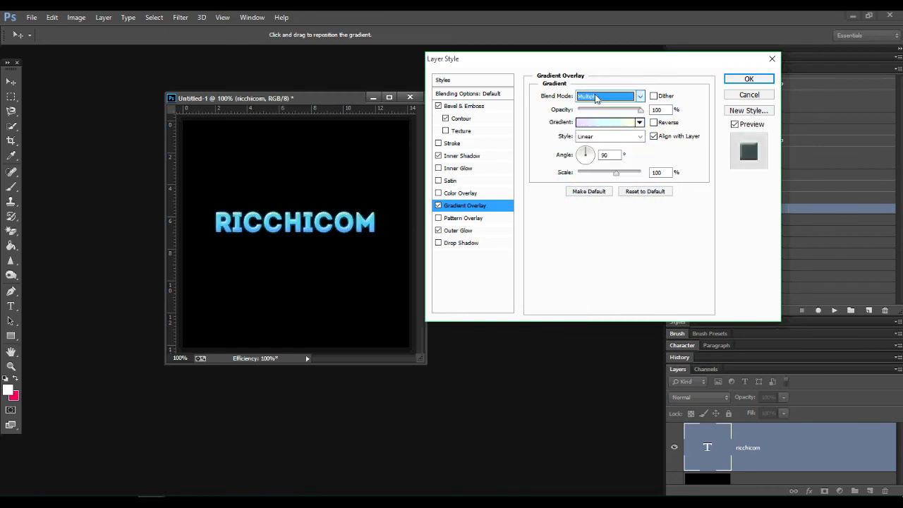
key("Tab")
left_click_drag(598, 111, 601, 110)
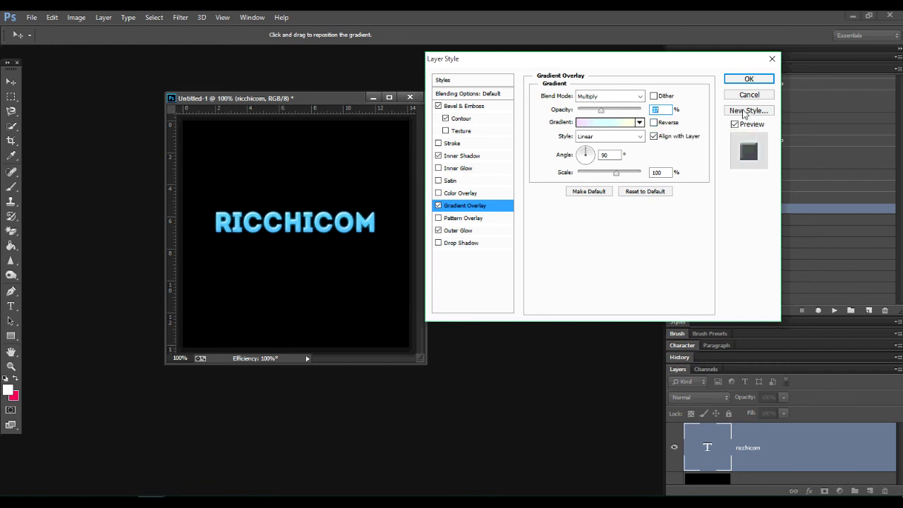
- Save the effects as a new style named 'ricchi' and apply them
left_click(734, 114)
type("ricchi")
key("Return")
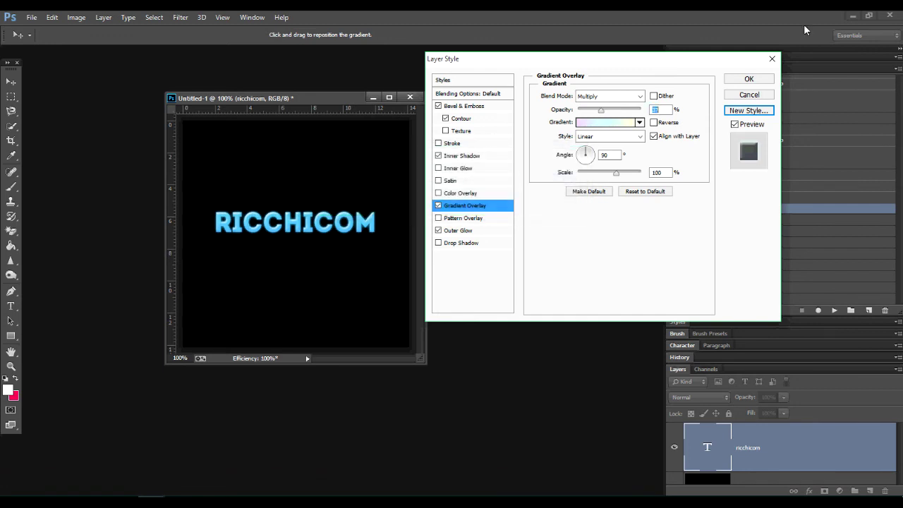
key("Return")
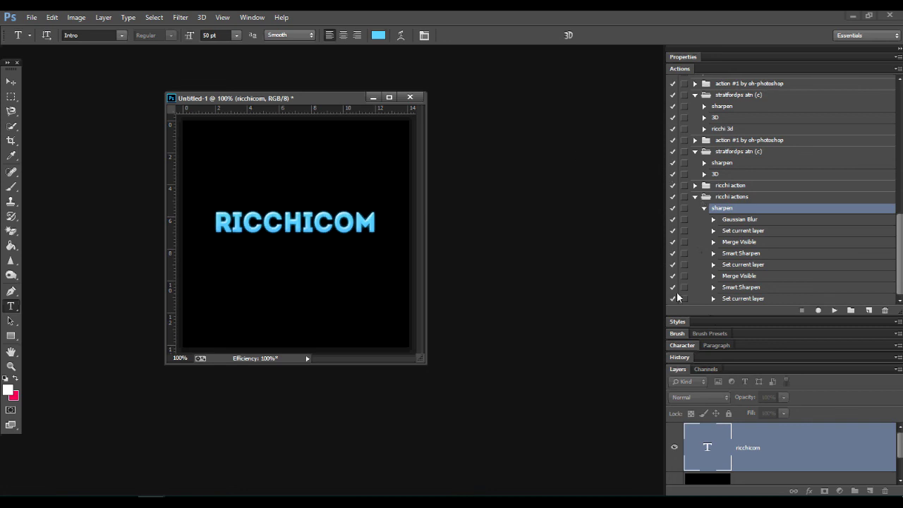
- Expand the Styles panel and cancel the duplicate New Style dialog
left_click(714, 321)
left_click(736, 328)
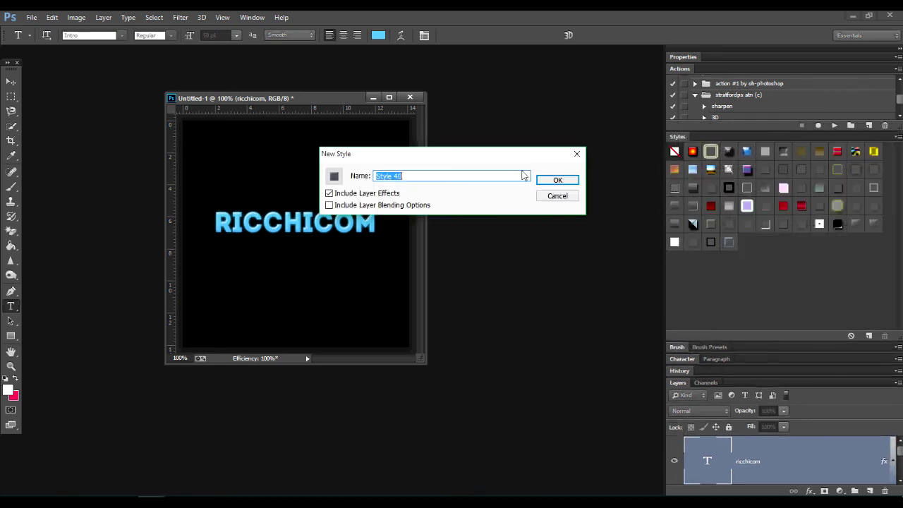
left_click(578, 155)
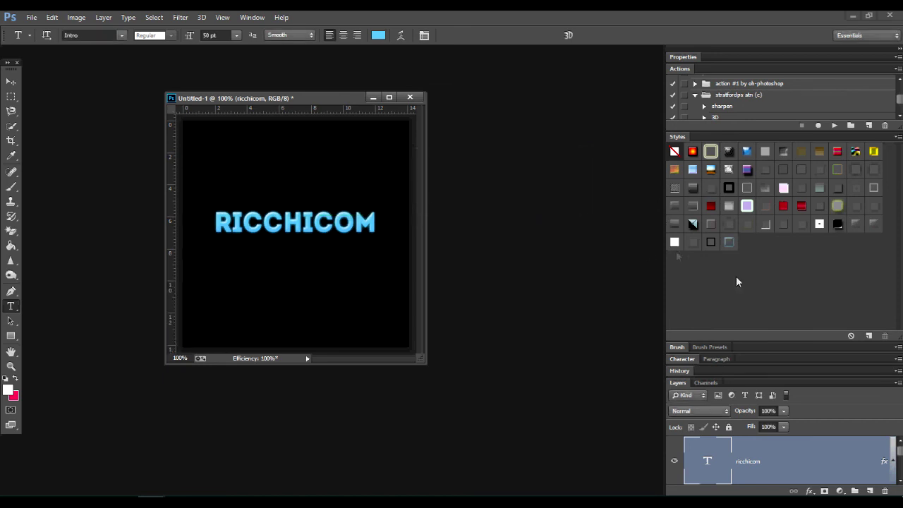